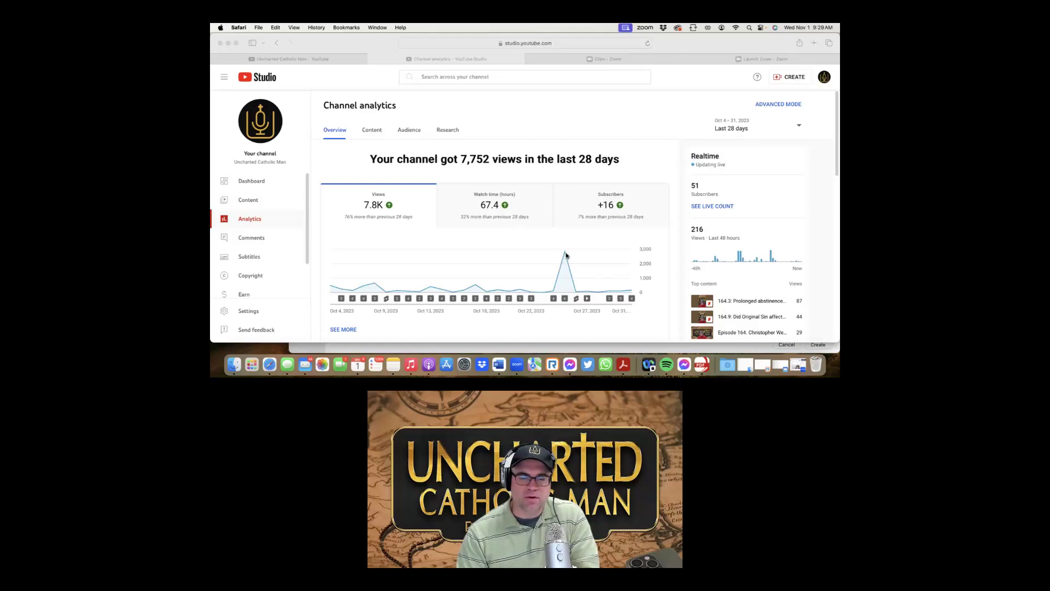
scroll(558, 257, down, 2)
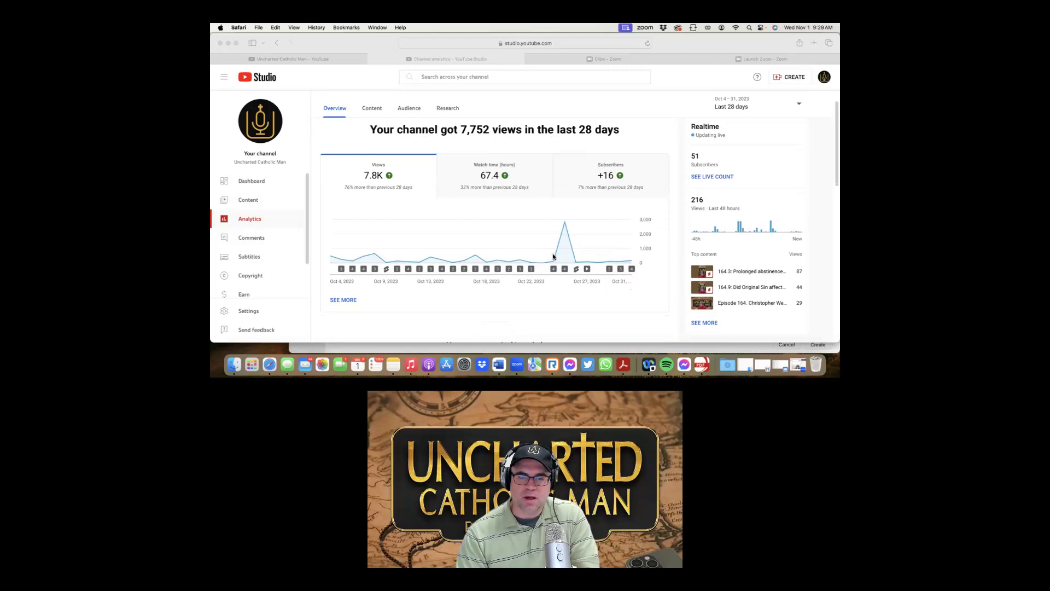
scroll(553, 256, down, 1)
scroll(553, 257, down, 2)
scroll(554, 257, down, 3)
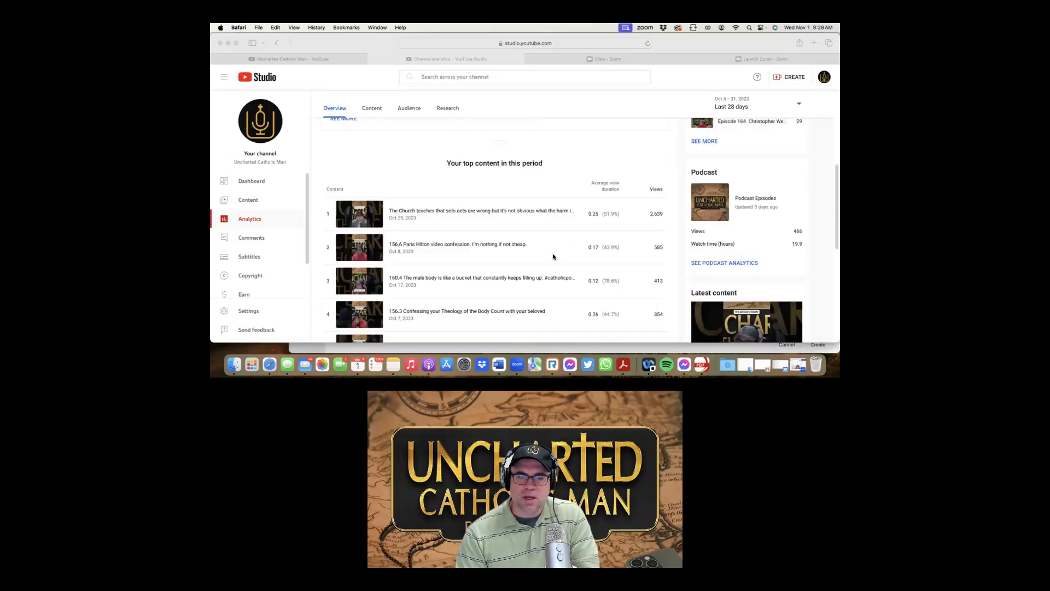
scroll(553, 258, up, 5)
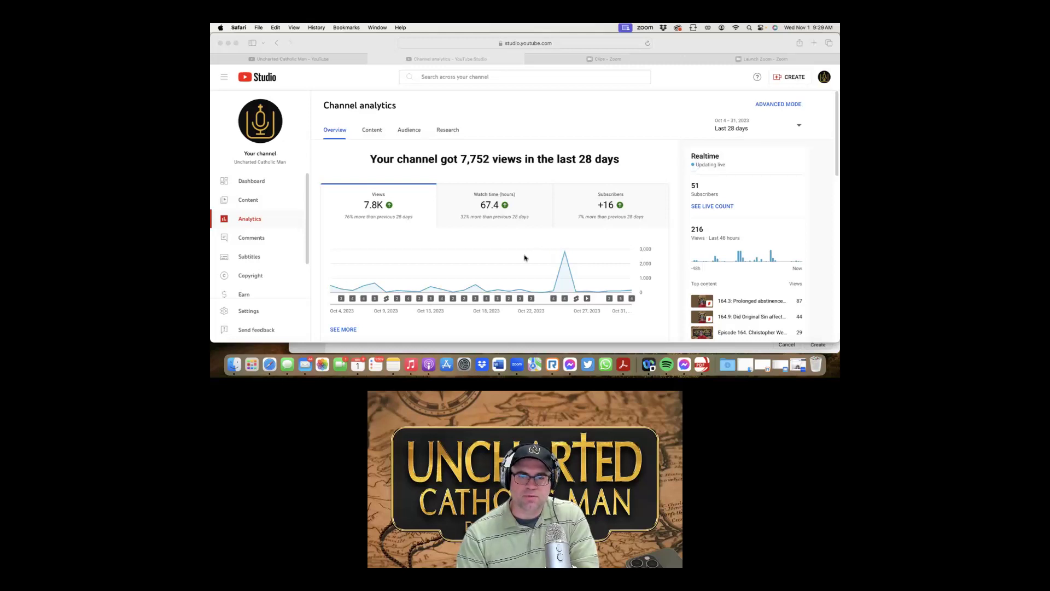
Switch to the Audience analytics to see viewers' 28-day age and gender split.
click(407, 132)
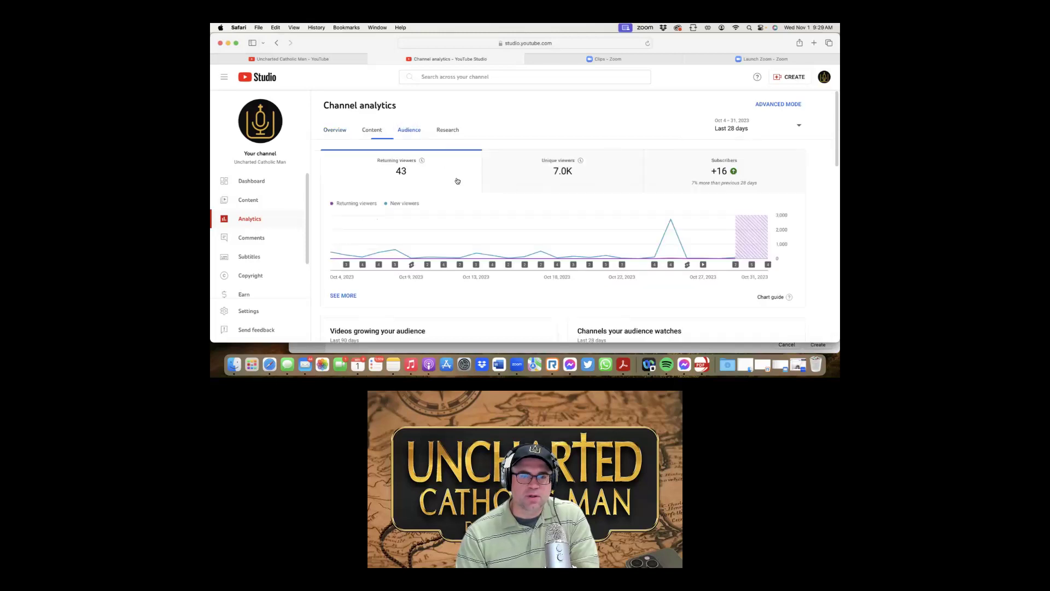
scroll(485, 228, down, 2)
scroll(485, 229, down, 2)
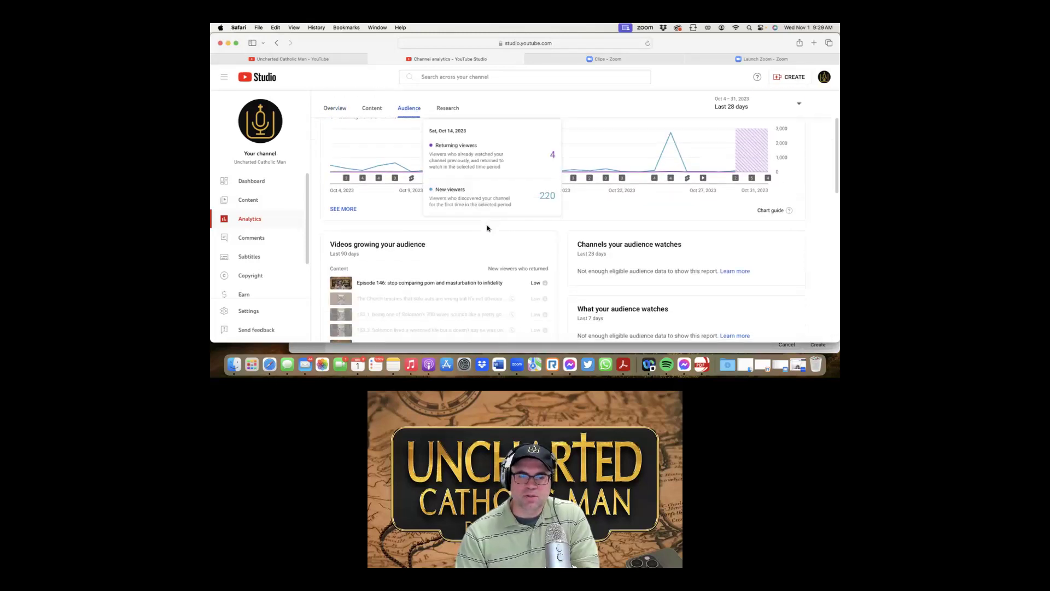
scroll(486, 228, down, 3)
scroll(487, 228, down, 2)
scroll(487, 229, down, 1)
scroll(488, 228, down, 2)
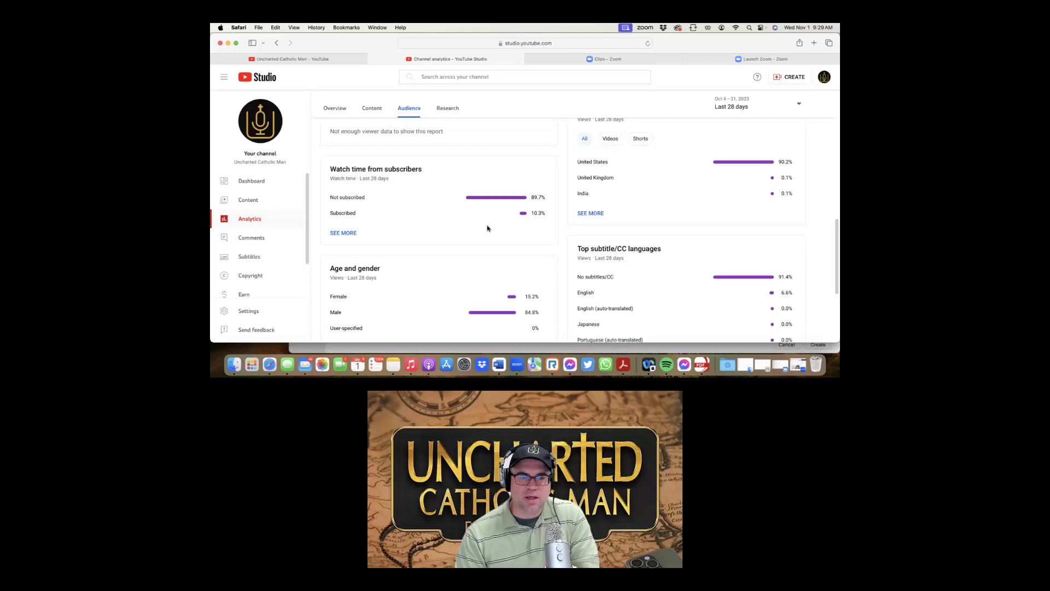
scroll(482, 230, down, 3)
scroll(481, 230, down, 1)
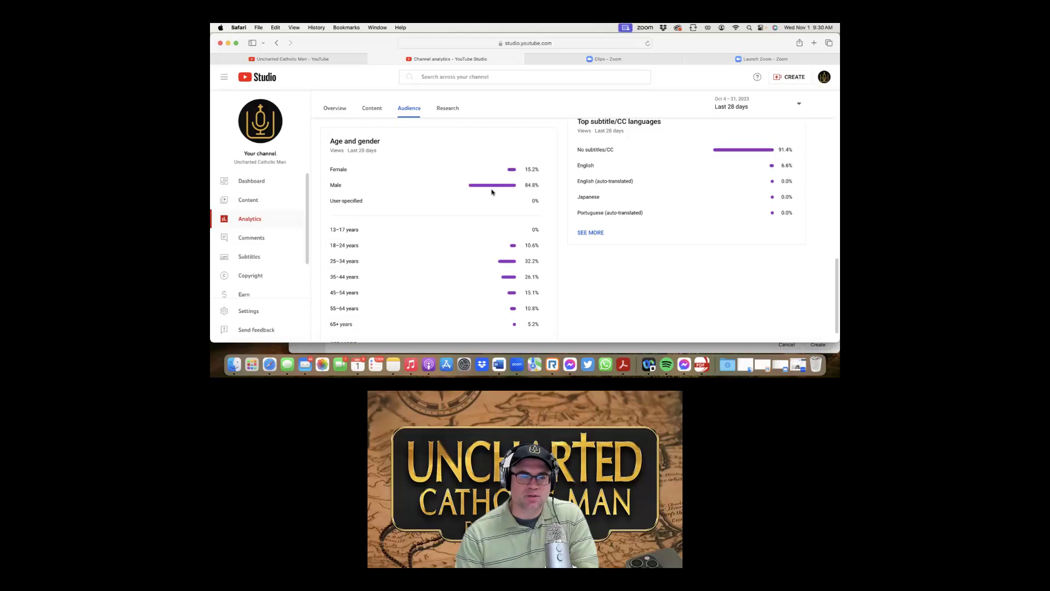
scroll(485, 192, down, 1)
scroll(485, 192, down, 1)
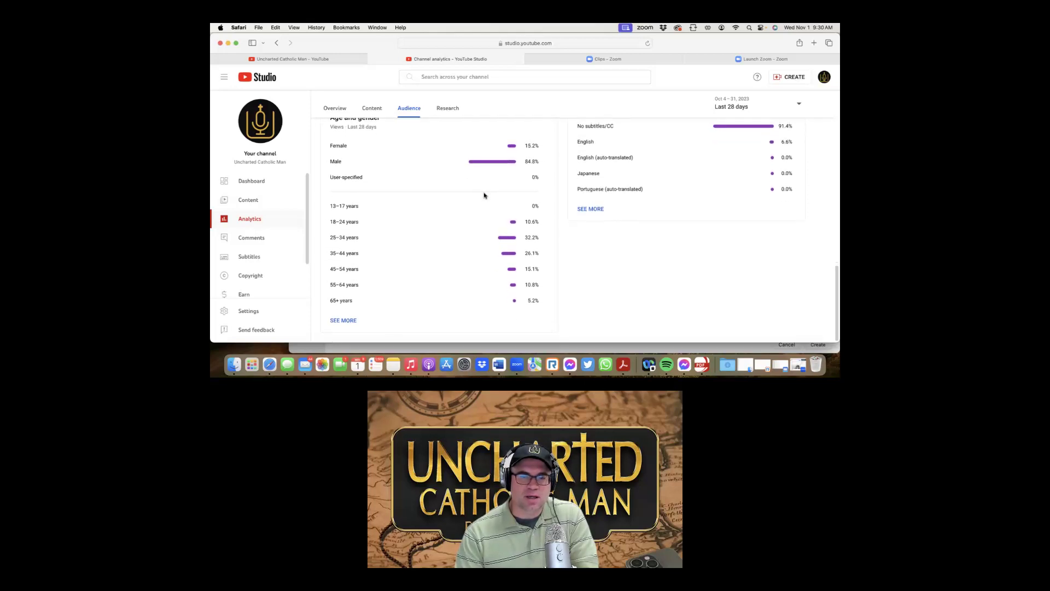